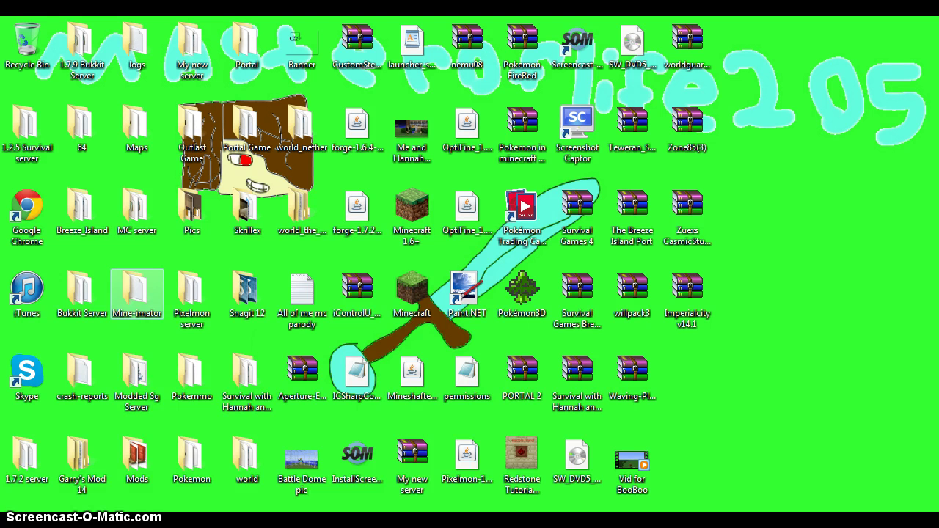
Launch Mine-imator from the Mine-imator v0.6.2 folder, dismiss its welcome splash and enlarge the window to fill the screen.
double_click(137, 294)
double_click(182, 295)
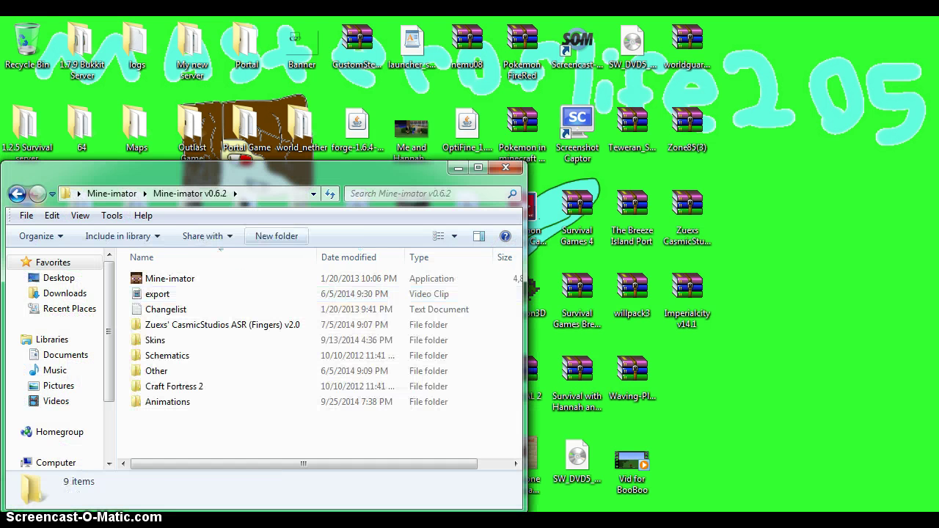
double_click(170, 278)
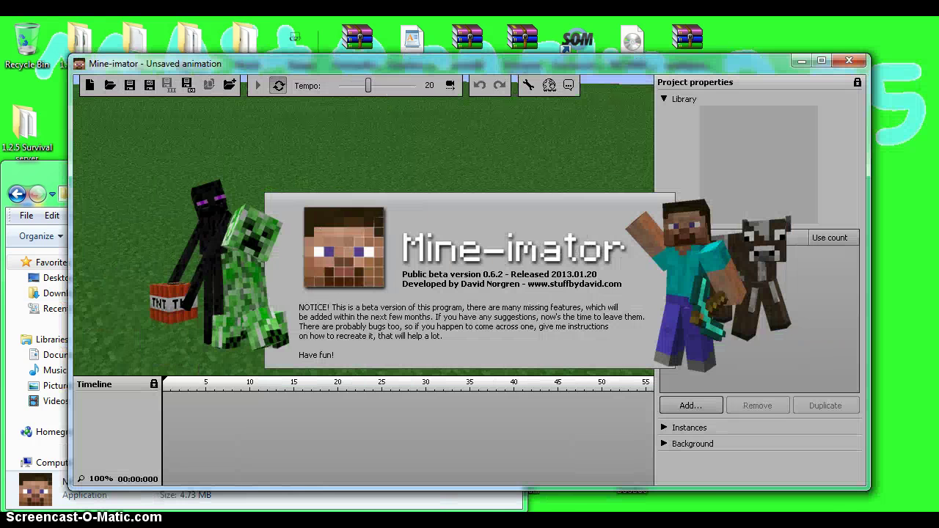
click(411, 169)
drag(411, 62, 513, 313)
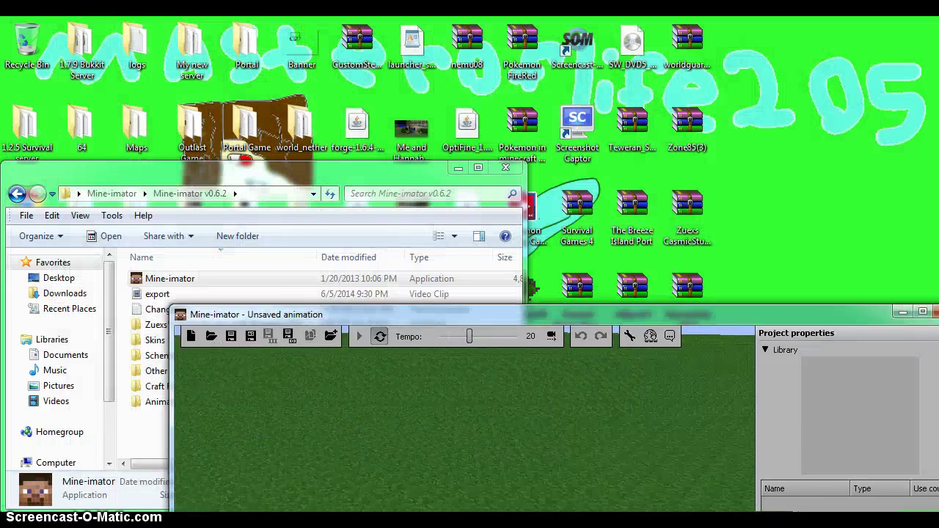
drag(685, 314, 293, 17)
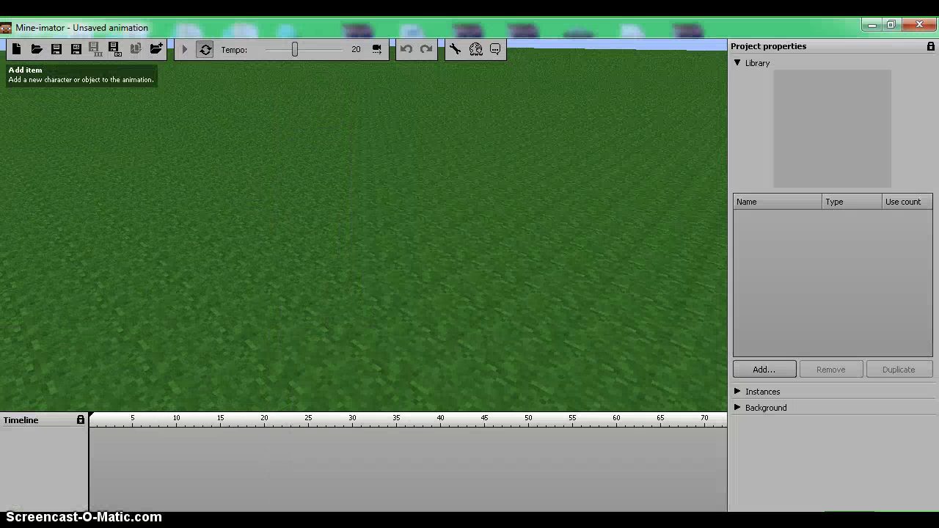
Add a new character to the animation's library.
click(764, 370)
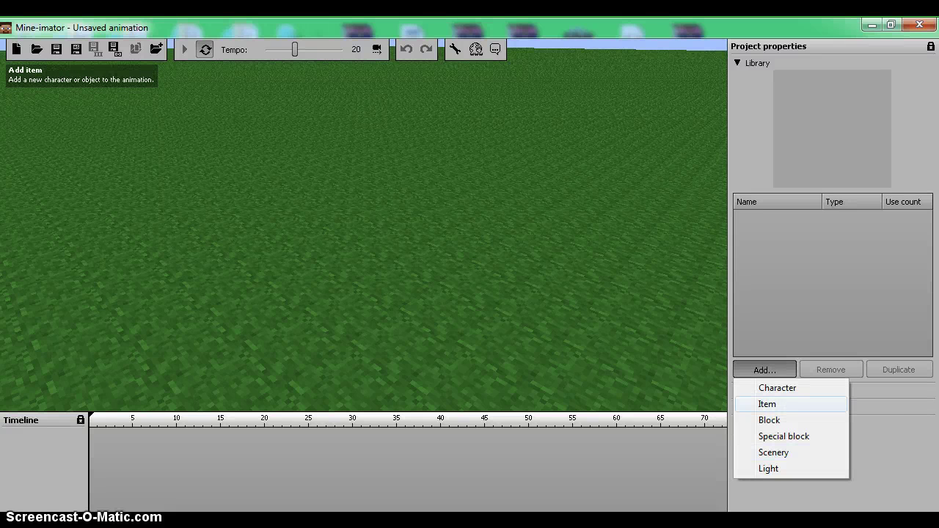
click(777, 388)
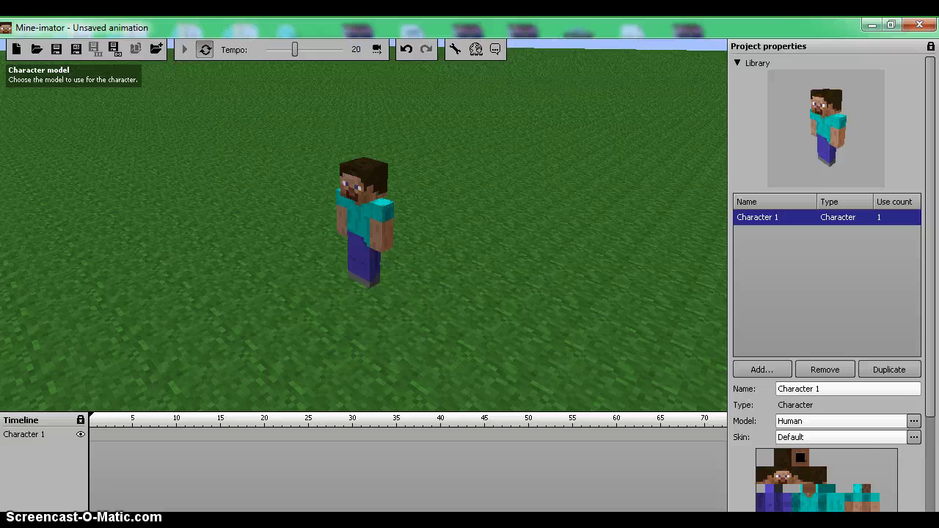
Try other models on the character, including Silverfish and Squid, and return it to the Human model.
click(841, 422)
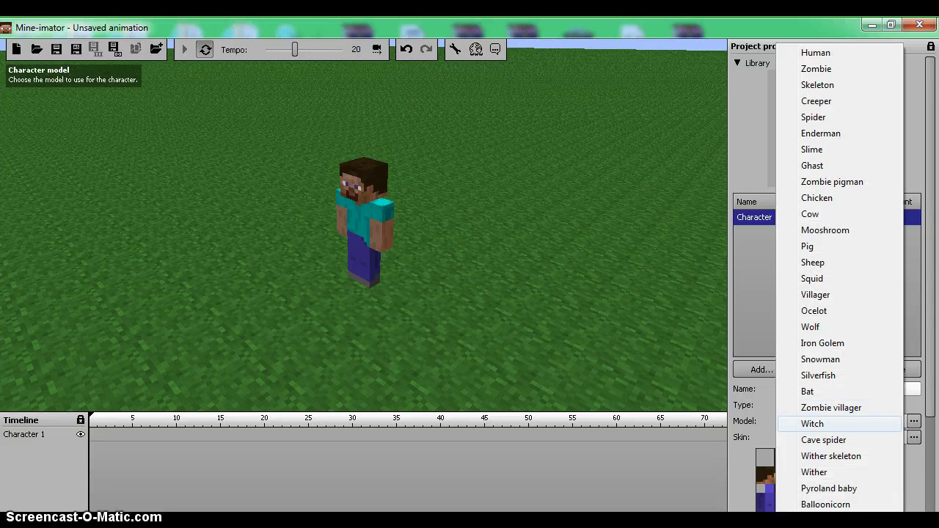
click(841, 423)
click(841, 422)
click(838, 375)
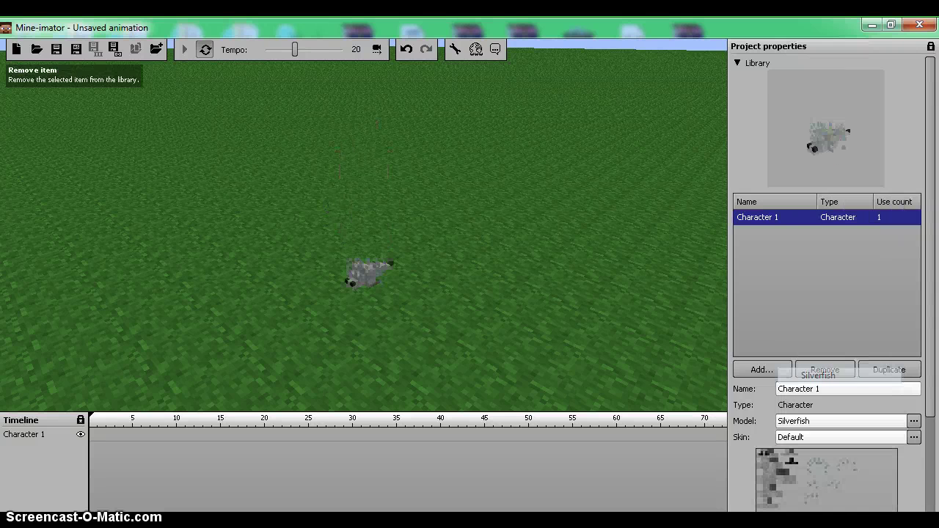
click(839, 421)
click(813, 278)
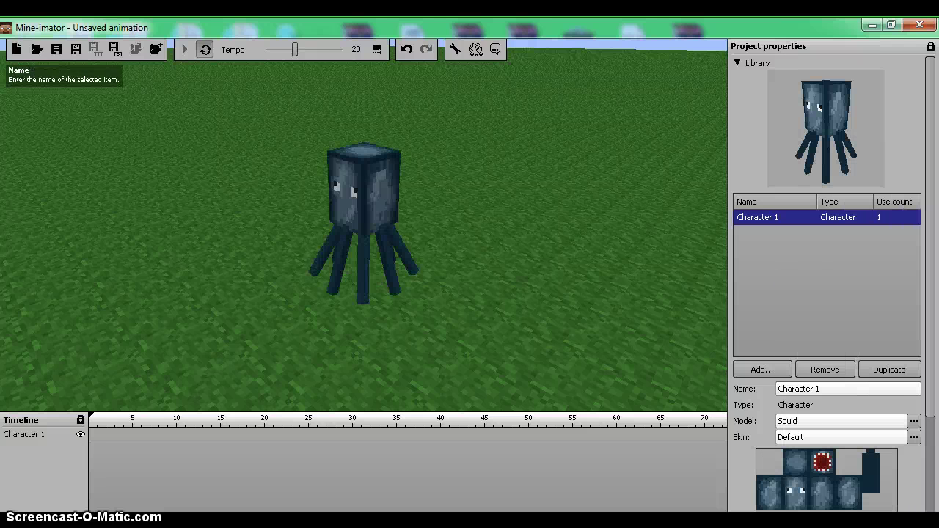
click(842, 422)
click(816, 53)
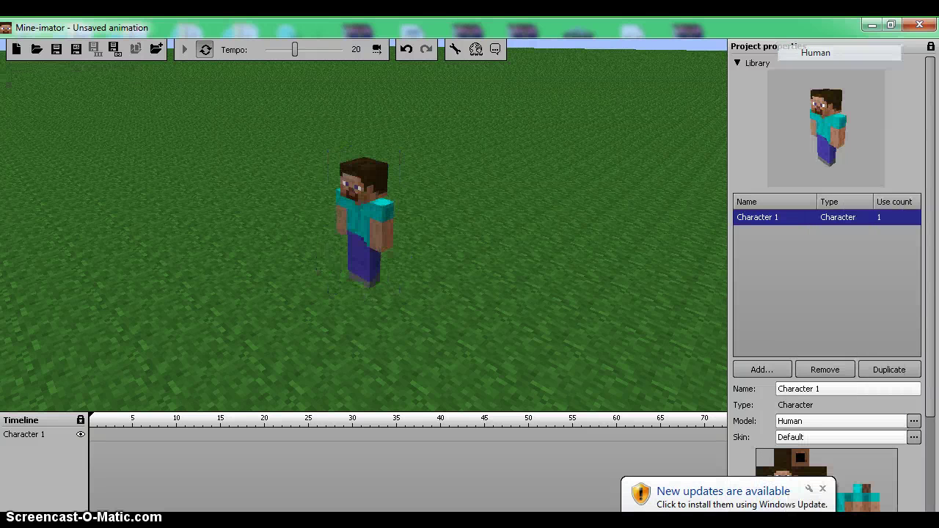
Apply the skin 008.PNG from the 2014-08-28 folder inside the desktop's Pics folder to the character.
click(823, 489)
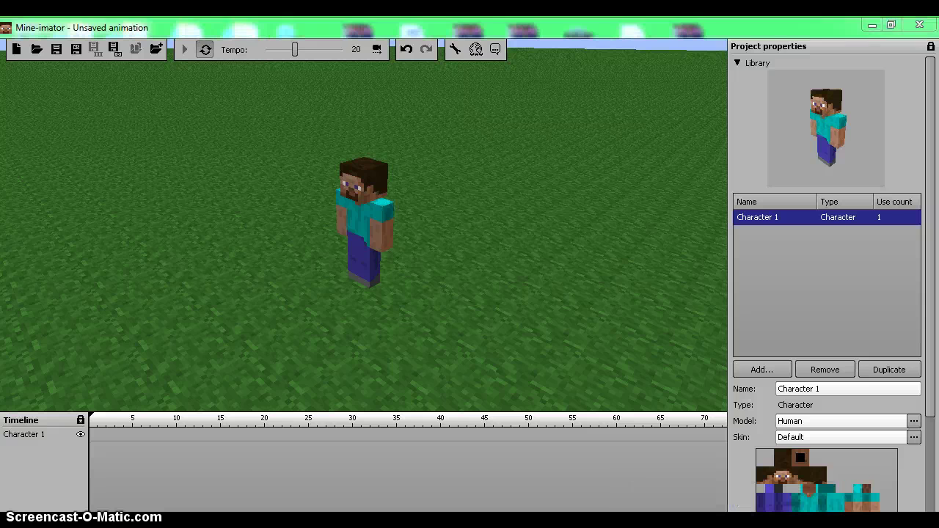
click(841, 437)
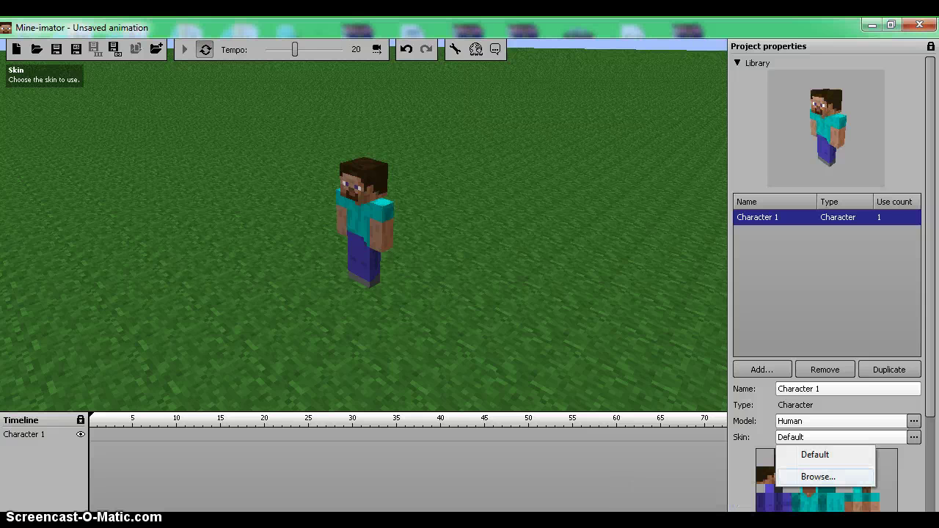
click(837, 438)
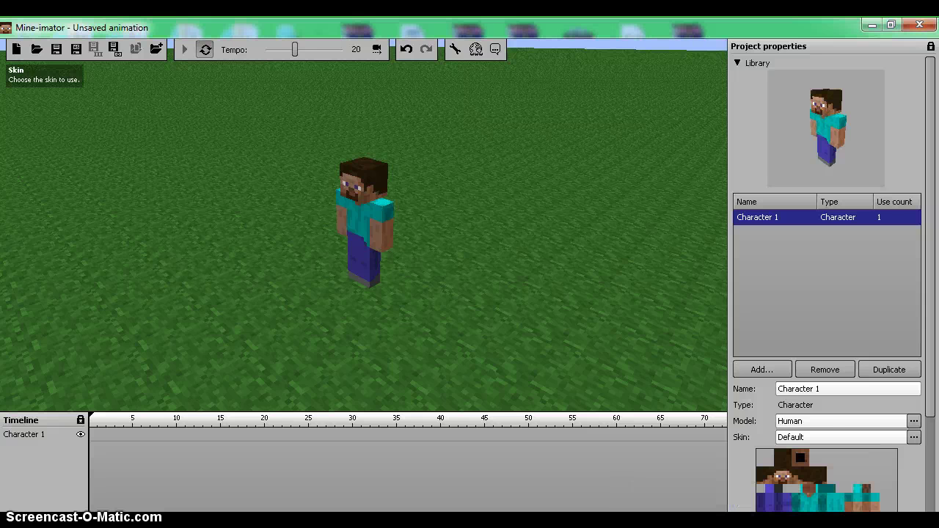
click(837, 438)
click(819, 476)
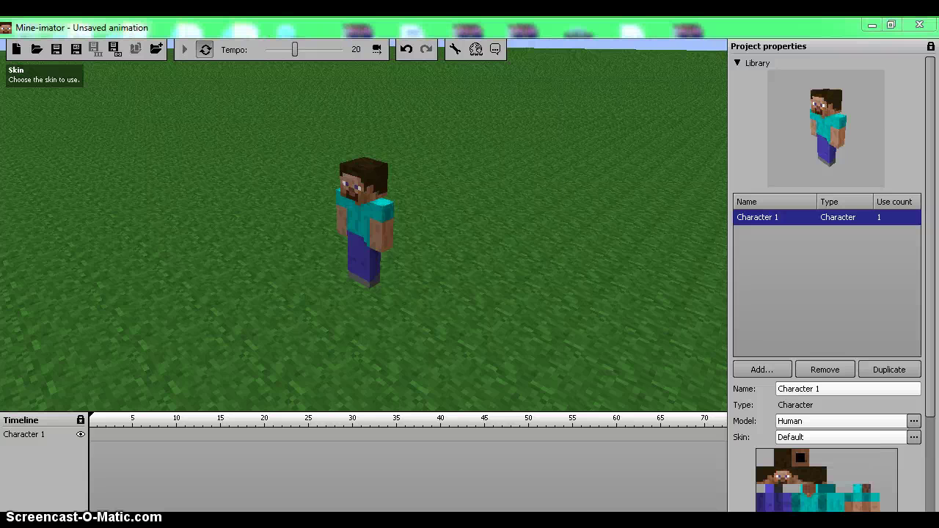
click(135, 245)
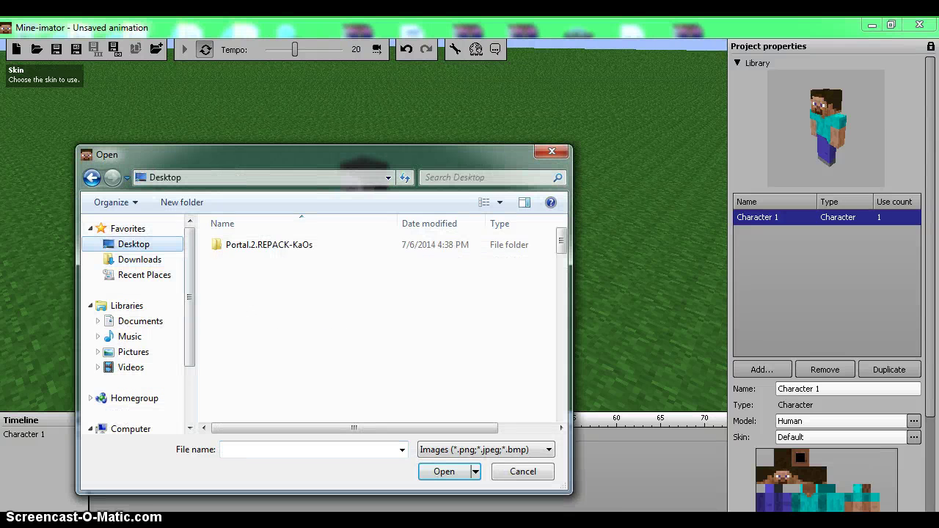
text(Pics)
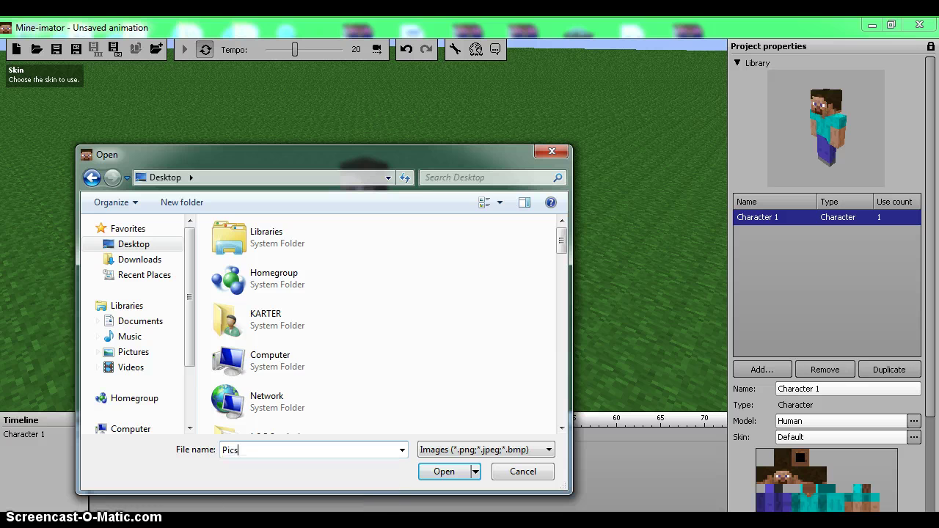
key(Return)
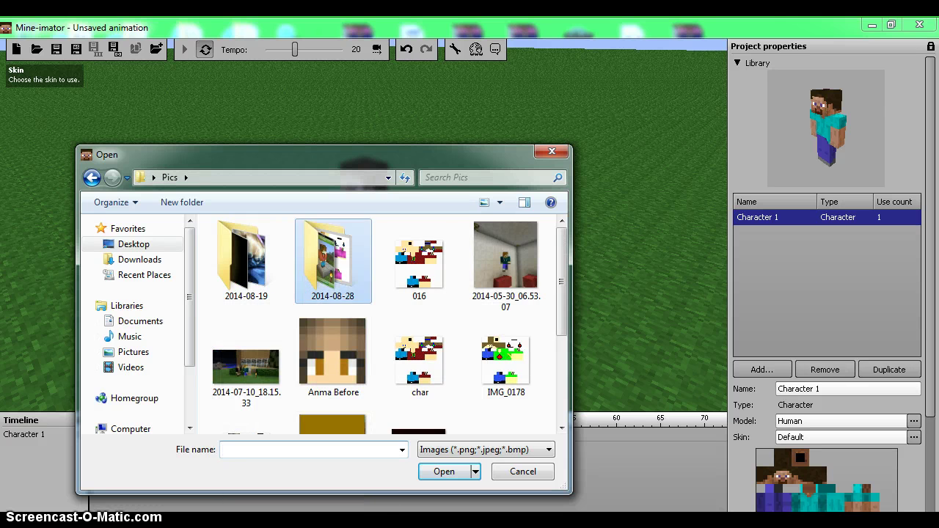
double_click(332, 257)
double_click(515, 349)
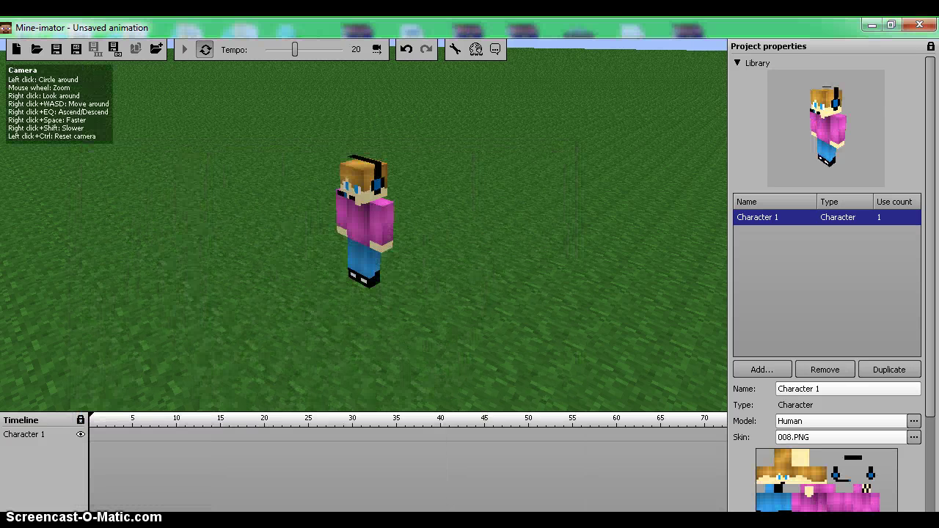
click(37, 49)
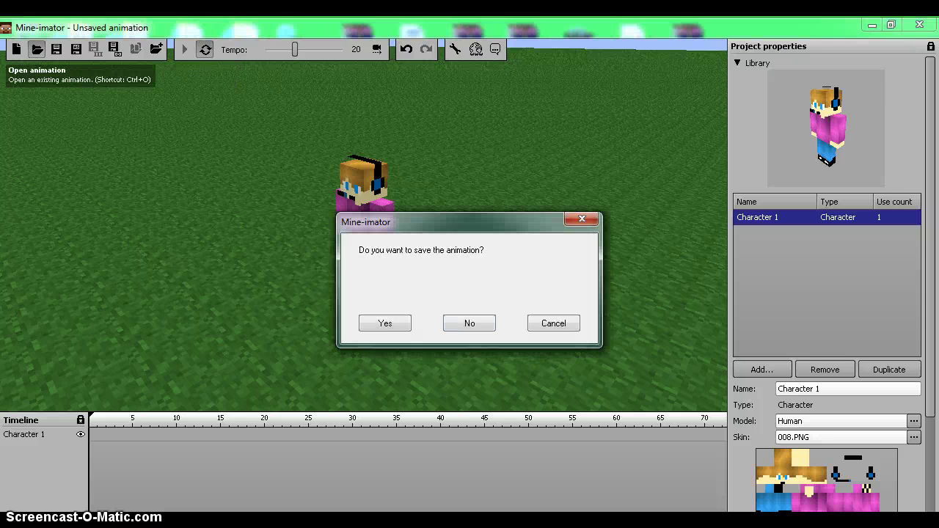
click(553, 324)
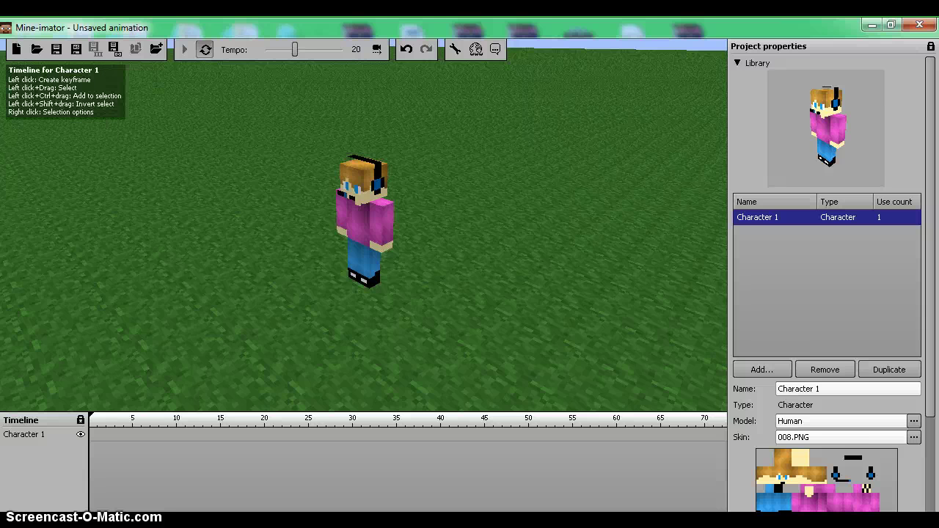
Create a keyframe for Character 1, try it at frame 3, and place it back at the start of the timeline.
click(91, 434)
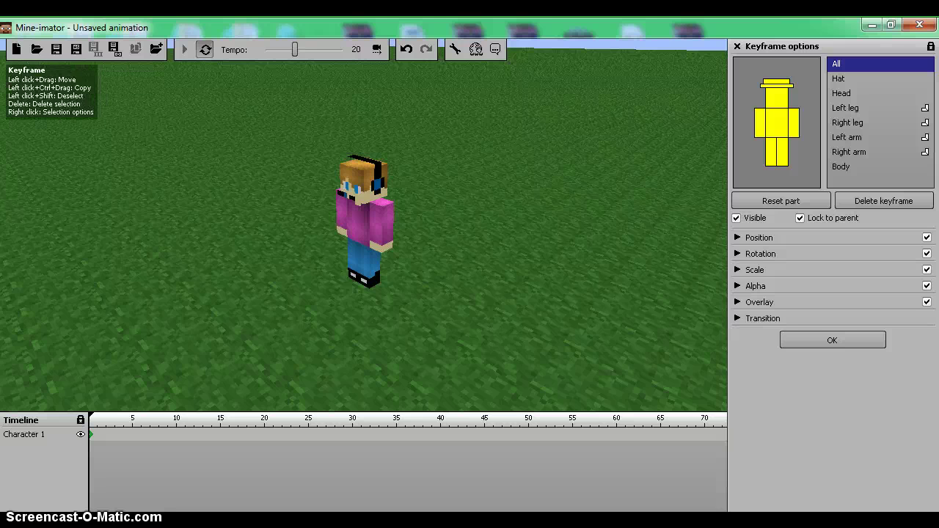
drag(91, 434, 116, 435)
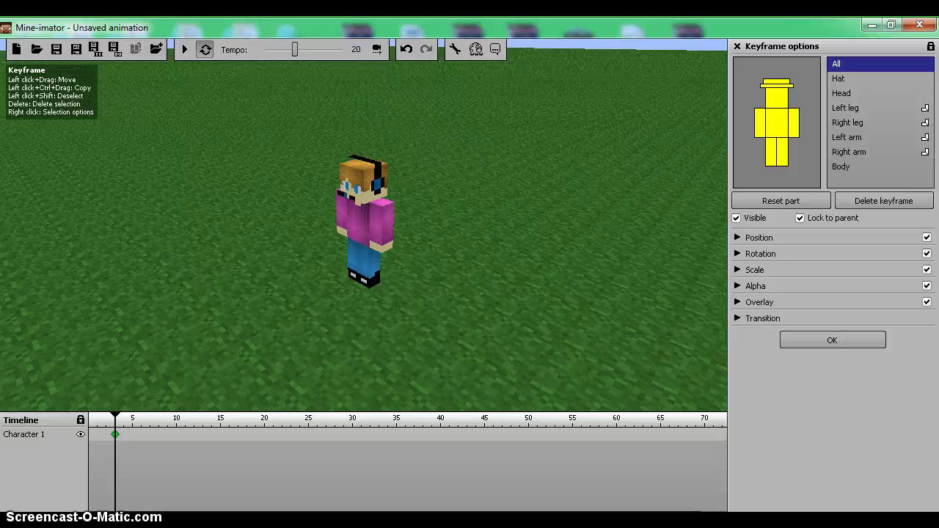
click(146, 469)
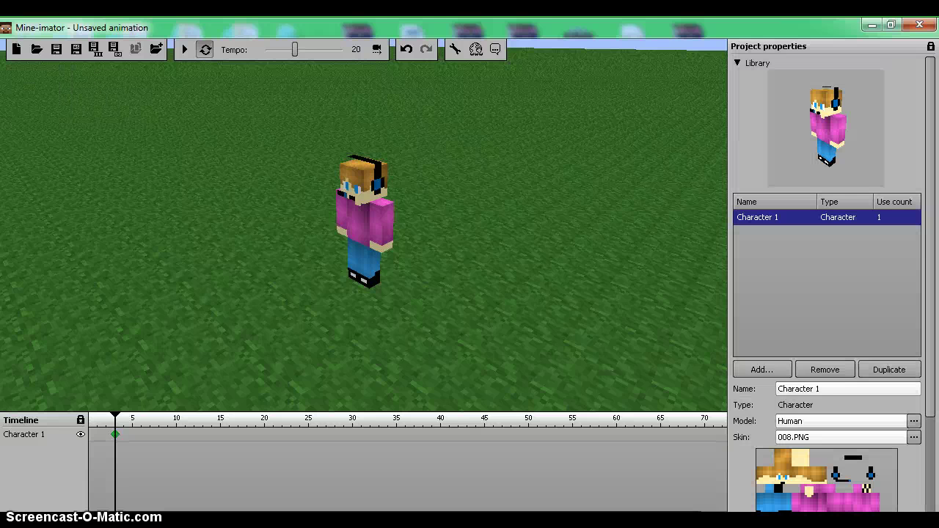
click(365, 220)
drag(115, 434, 89, 435)
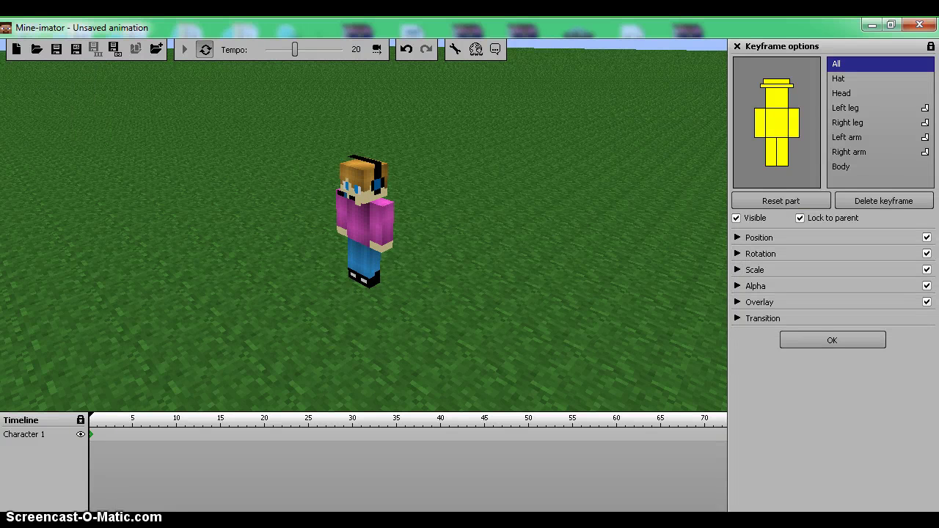
Expand the keyframe's position and rotation controls and shift the position pad's view.
click(737, 238)
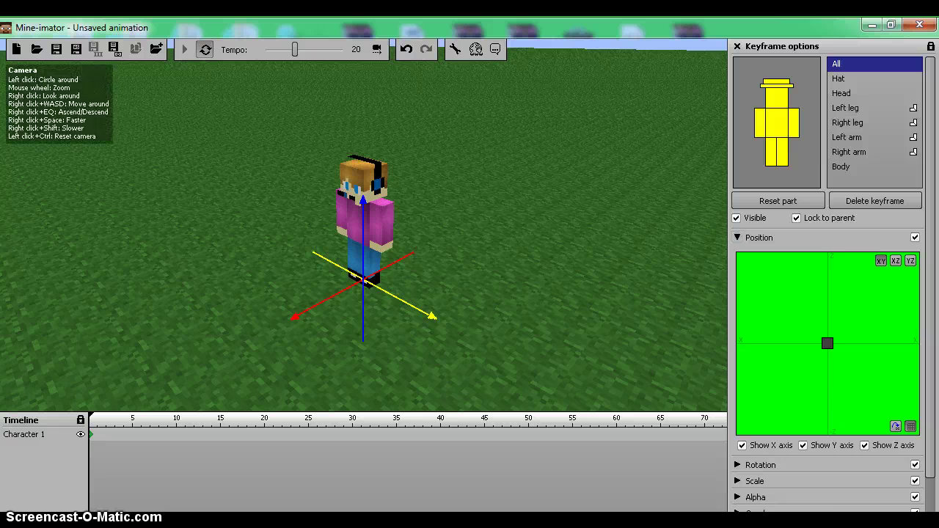
click(738, 465)
drag(800, 374, 816, 340)
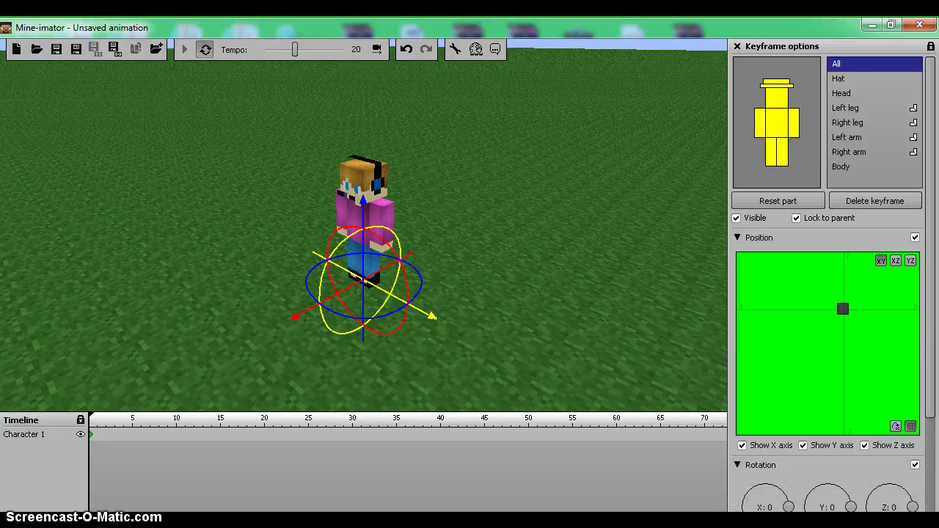
drag(931, 220, 930, 317)
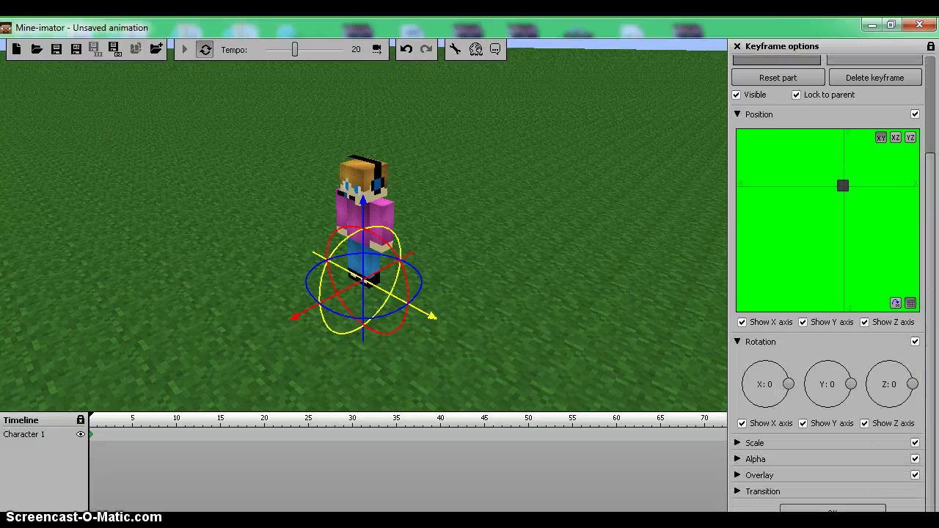
Examine the keyframe's Scale, Alpha, Overlay and Transition options, collapsing each section again.
click(737, 443)
click(737, 443)
click(737, 458)
click(738, 458)
click(738, 475)
click(738, 475)
click(738, 491)
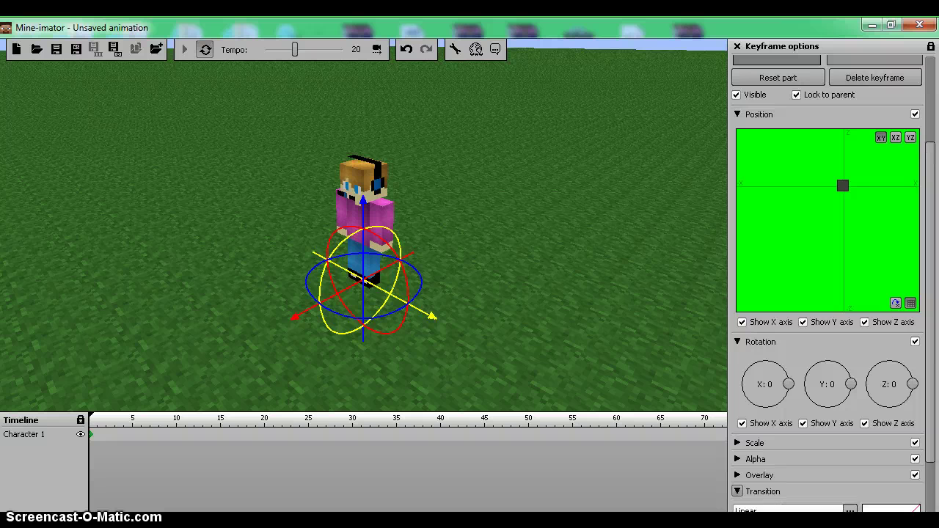
click(738, 491)
drag(930, 235, 930, 132)
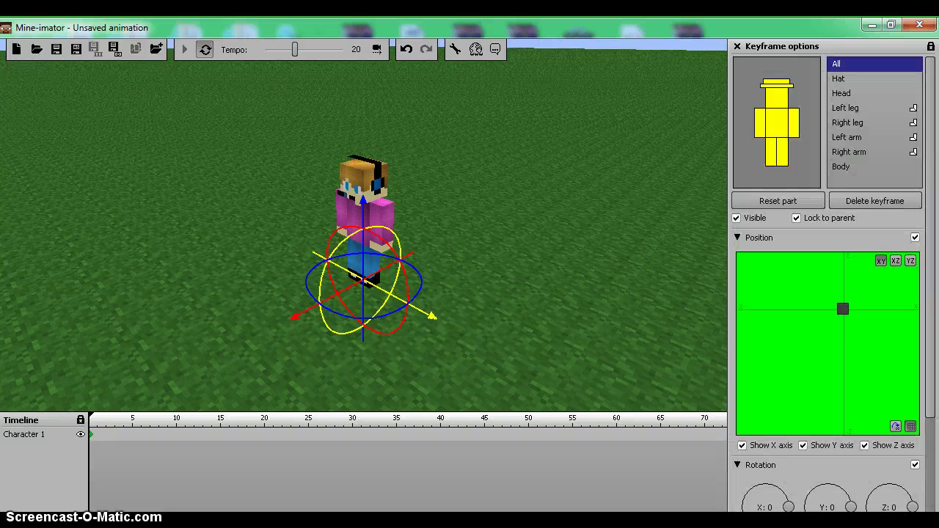
Select the character's left arm for editing and bring the camera close to the character's upper body.
click(794, 123)
key(w)
right_drag(506, 235, 488, 229)
key(s)
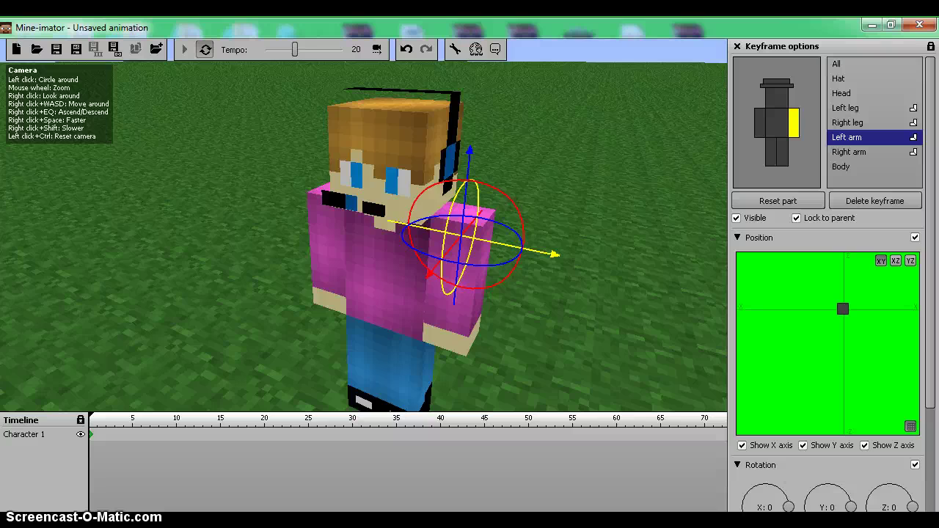
mouse_move(257, 279)
mouse_down()
mouse_move(308, 220)
mouse_move(334, 272)
mouse_move(323, 293)
mouse_move(273, 277)
mouse_up()
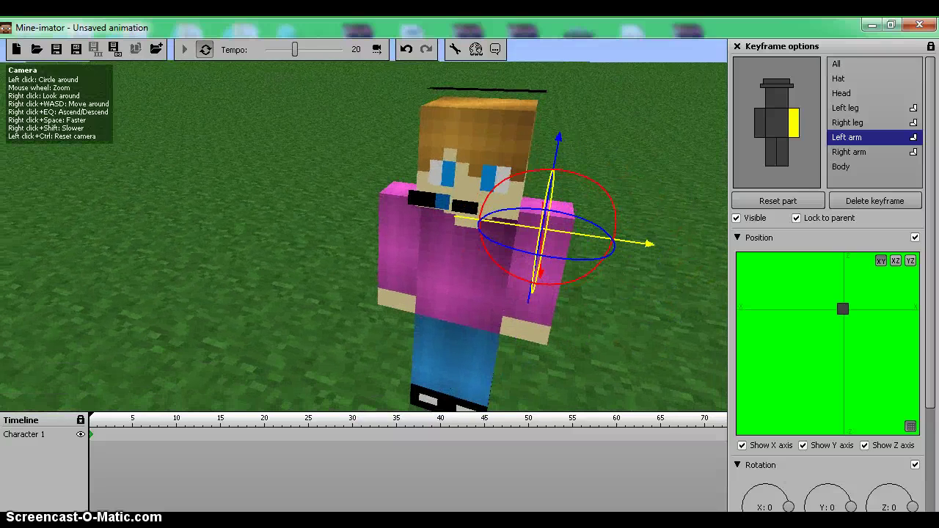
Expand the left arm's bending controls and set its bend to about 42%.
scroll(364, 228, up, 3)
scroll(364, 228, down, 3)
scroll(828, 293, down, 4)
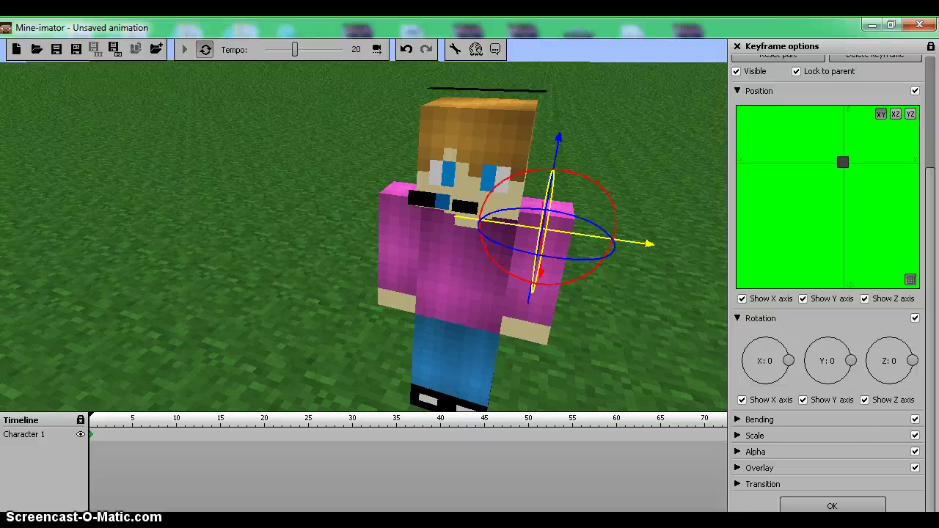
scroll(828, 279, up, 1)
scroll(807, 184, up, 2)
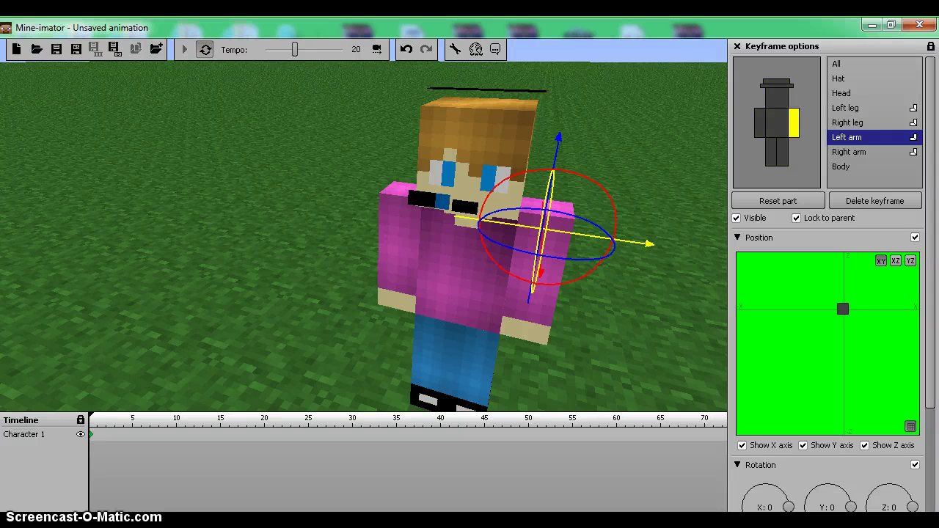
scroll(829, 278, down, 3)
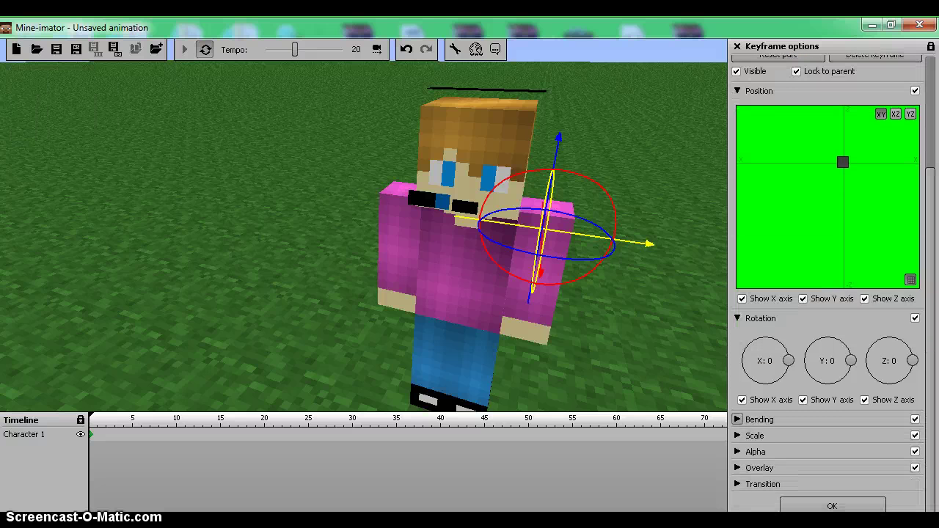
click(737, 420)
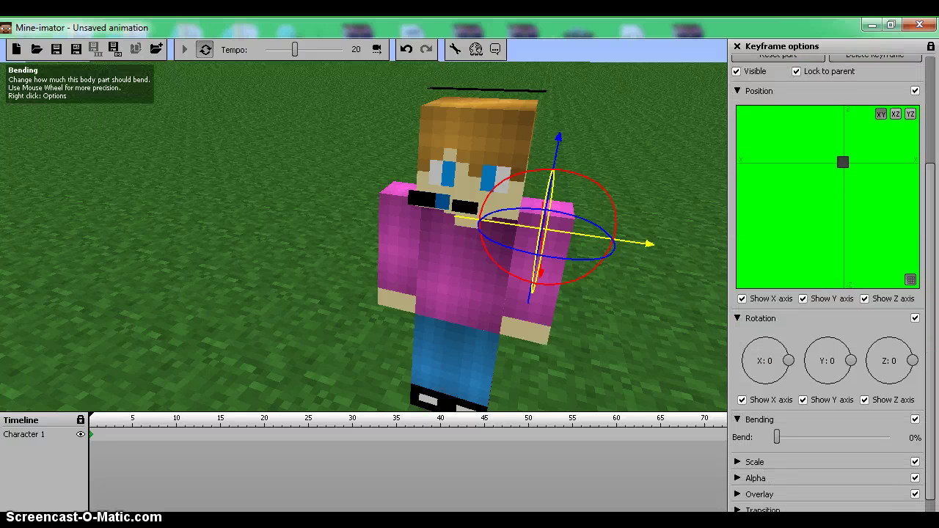
drag(777, 438, 824, 437)
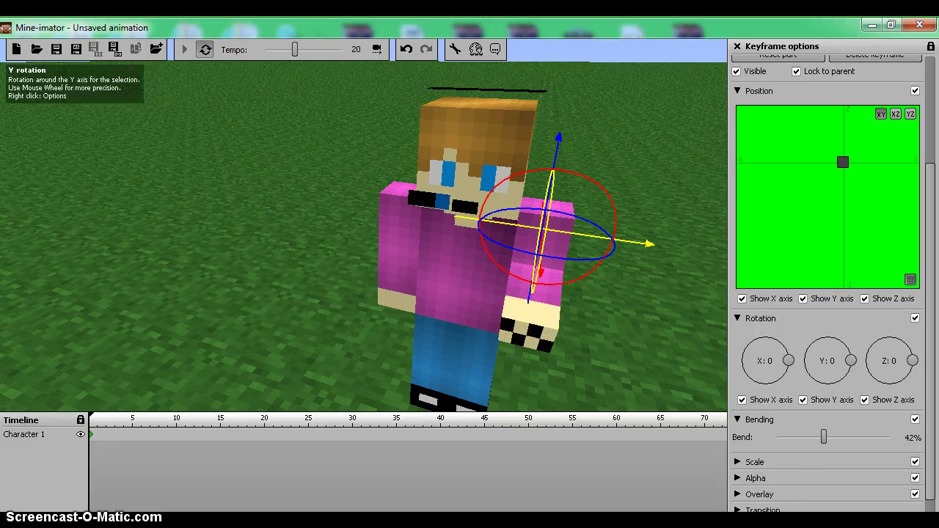
Raise the left arm by rotating it to about 85 degrees around the Y axis.
mouse_move(789, 360)
mouse_down()
mouse_move(783, 375)
mouse_move(788, 360)
mouse_up()
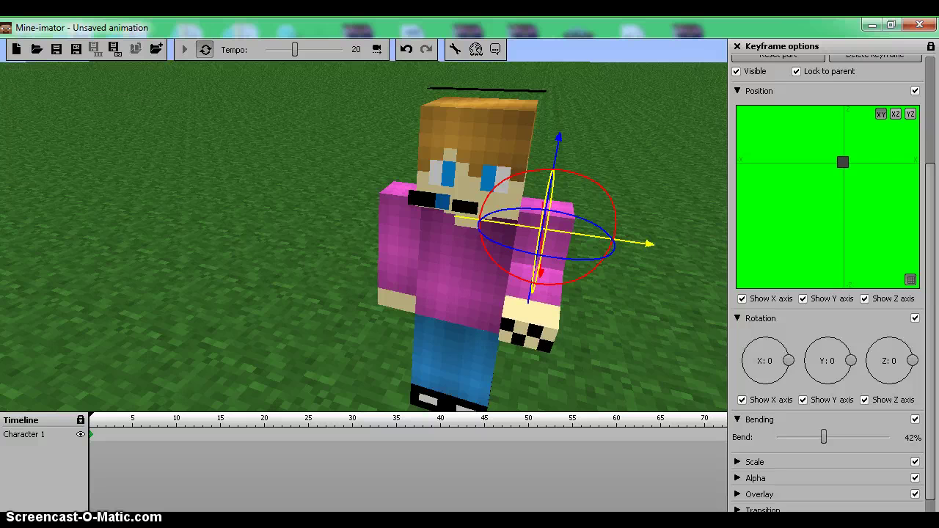
drag(788, 360, 788, 360)
drag(851, 360, 829, 336)
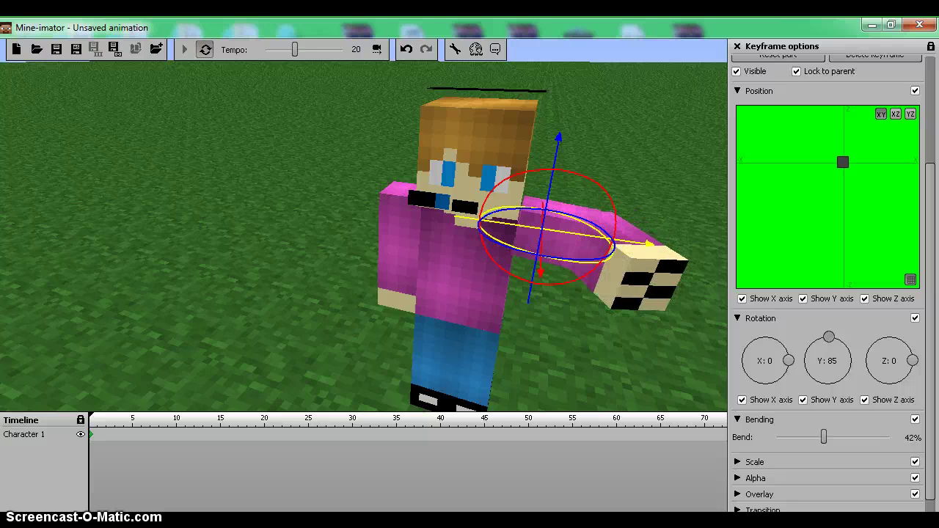
Create a keyframe at frame 1 with the left arm's Z rotation at about -78 and its bend at 0%.
click(98, 435)
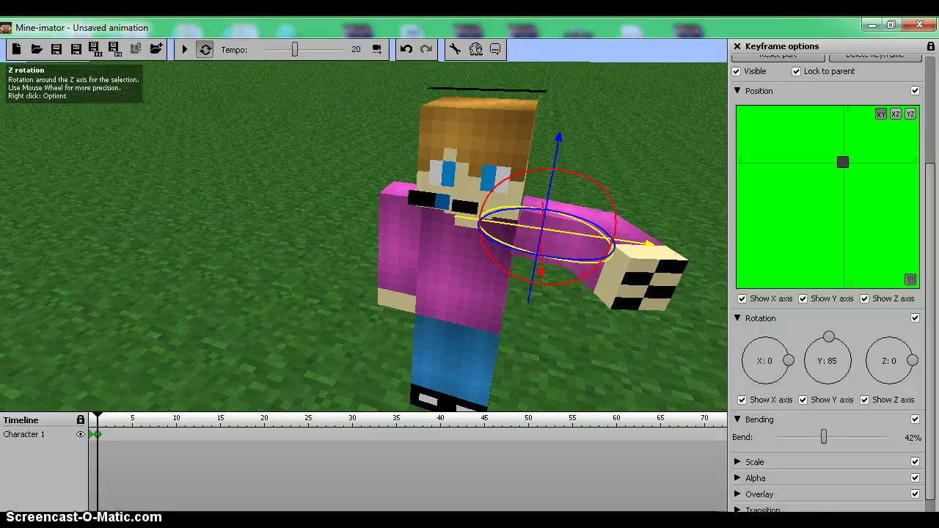
click(805, 476)
drag(913, 360, 894, 384)
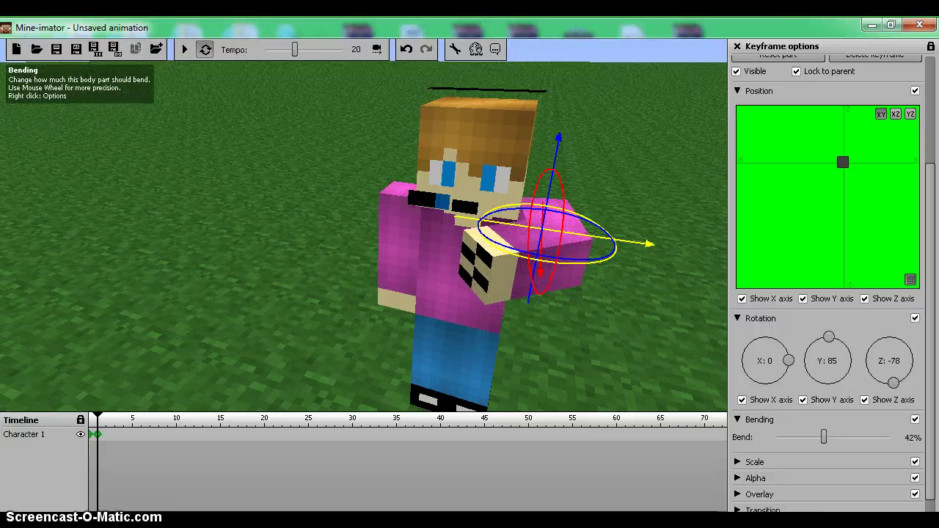
drag(823, 436, 777, 437)
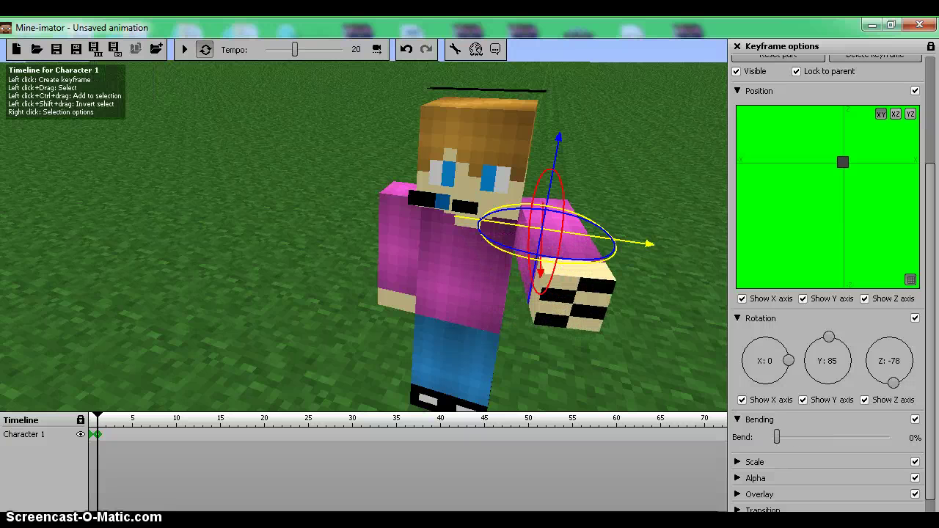
Create a keyframe at frame 2, reset the left arm's pose in it, and select the whole character.
click(107, 435)
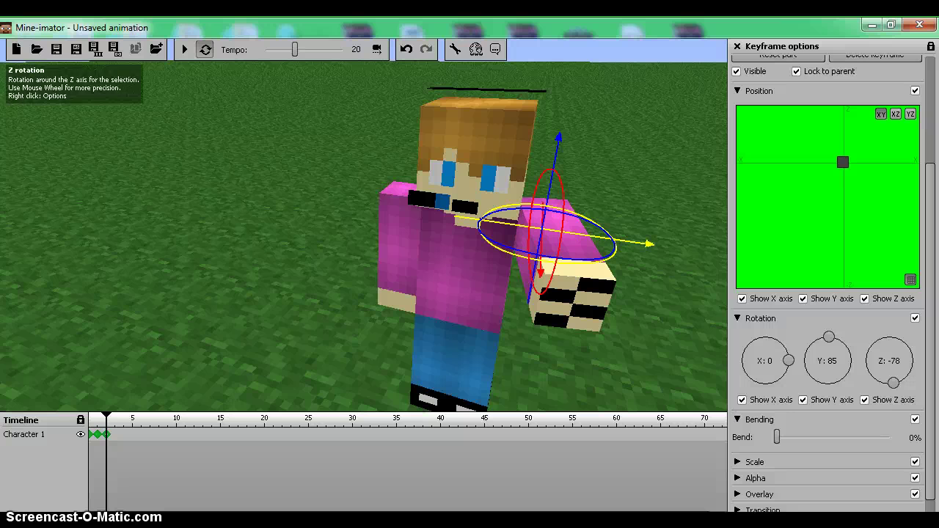
drag(830, 337, 829, 337)
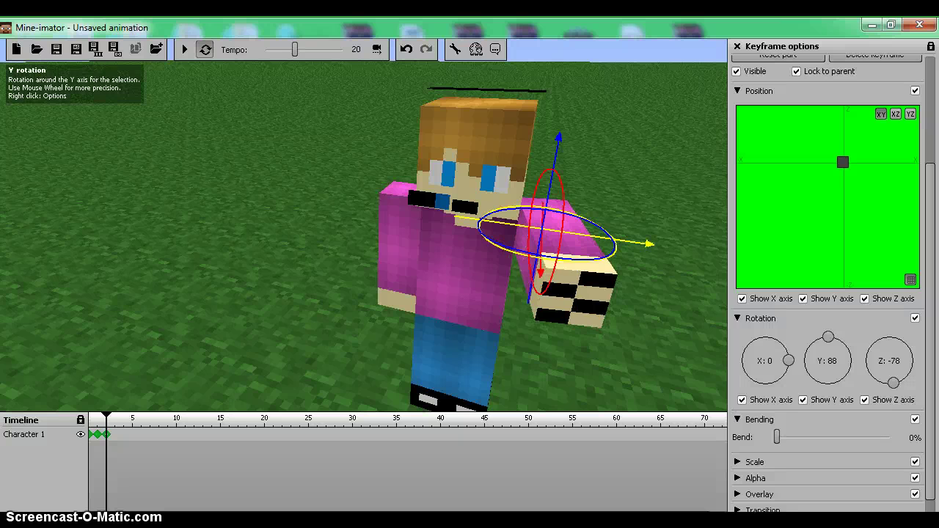
drag(777, 438, 780, 438)
drag(930, 235, 926, 95)
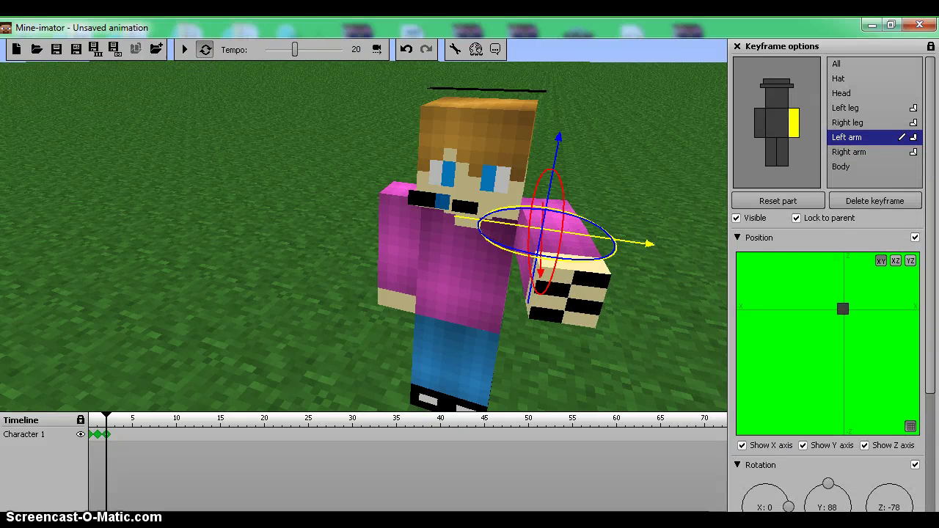
click(778, 200)
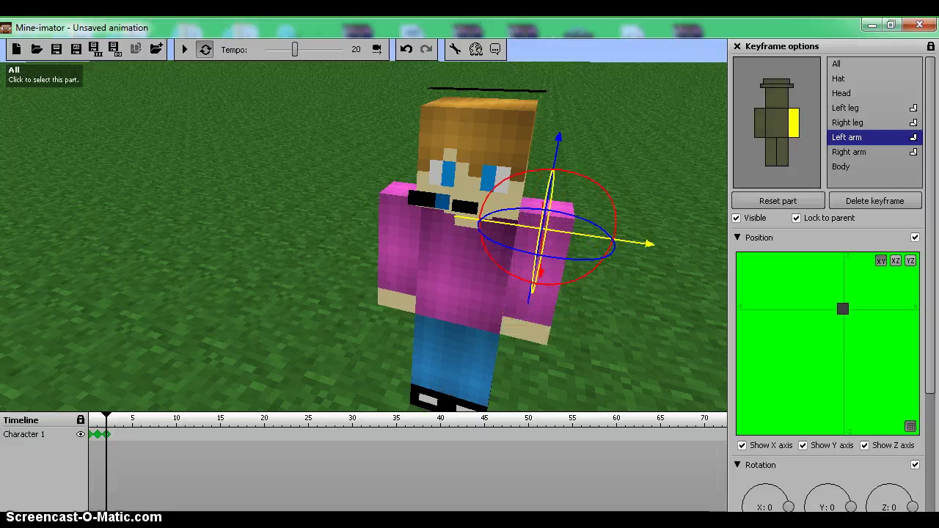
click(844, 64)
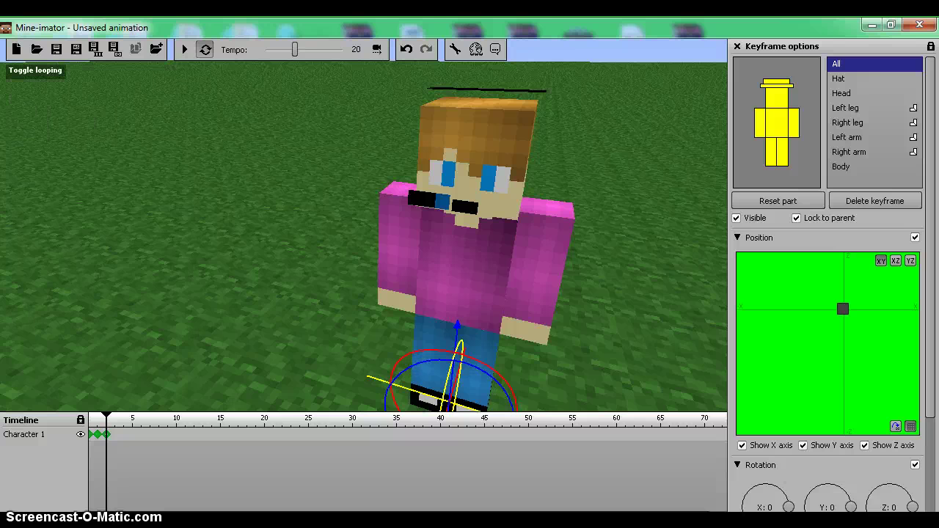
Return the timeline marker to the start and play the arm animation, stopping it after viewing.
drag(107, 417, 89, 417)
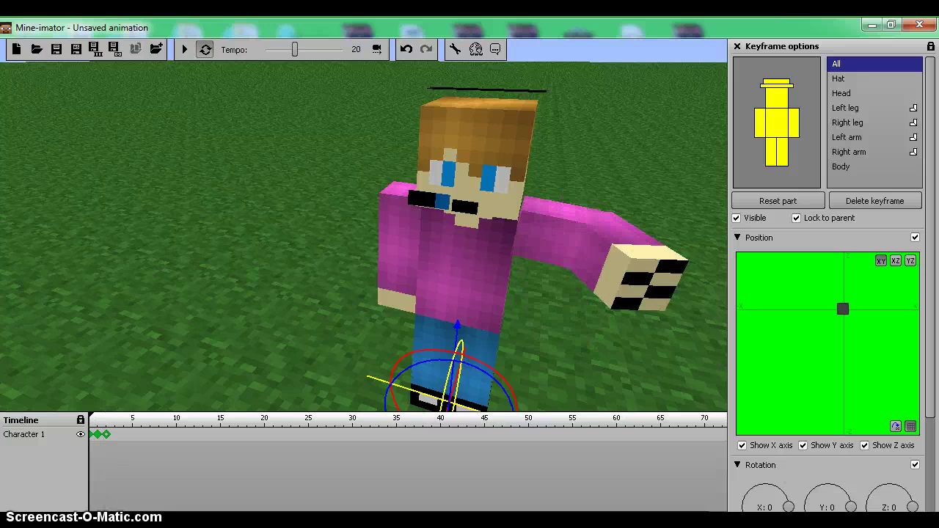
click(185, 49)
click(185, 49)
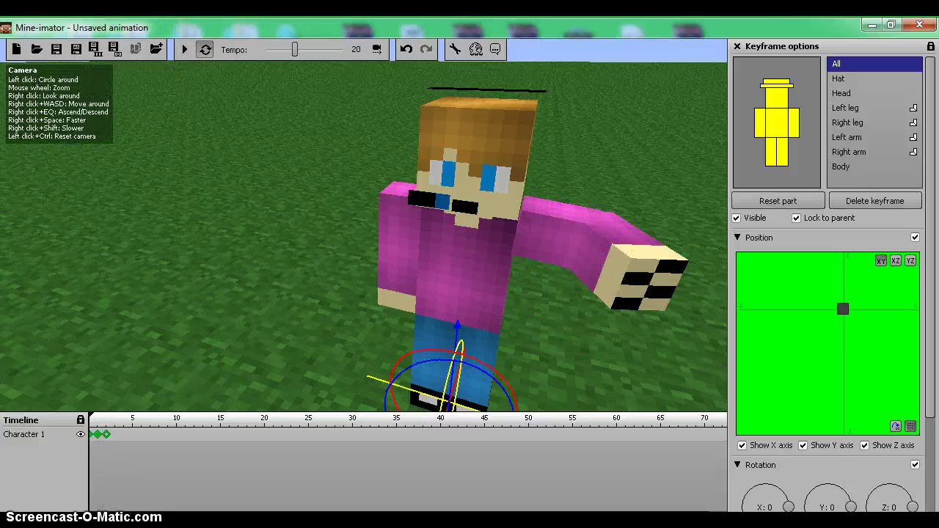
click(185, 50)
click(185, 49)
click(185, 49)
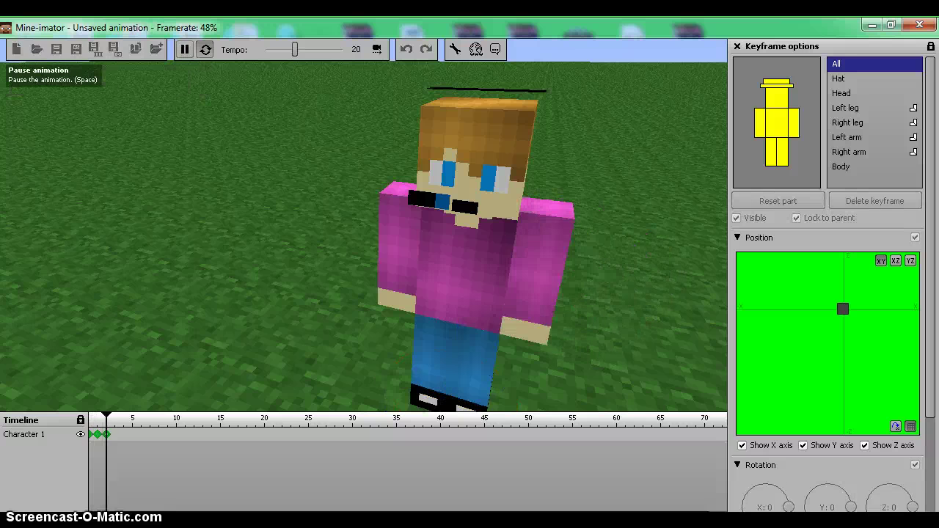
click(185, 49)
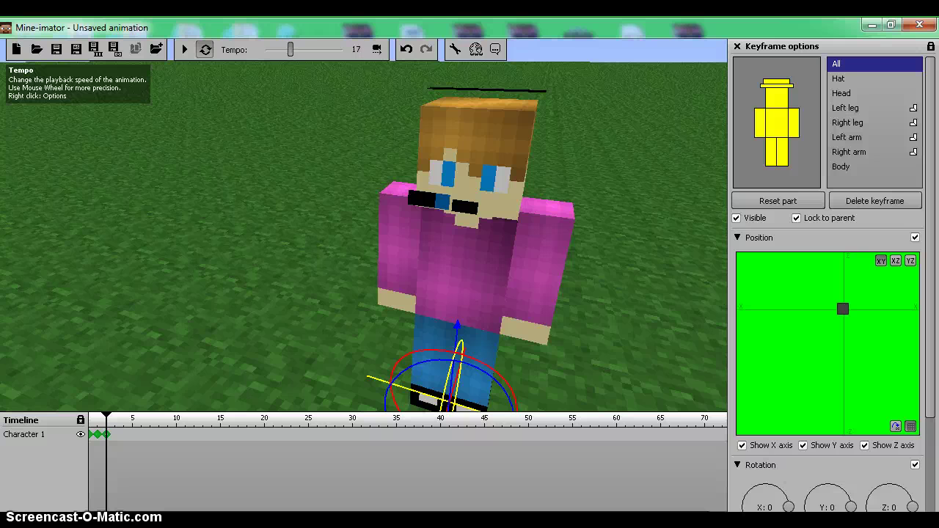
Try the animation at tempo 1 and at tempo 50, playing it at each speed.
drag(274, 49, 265, 49)
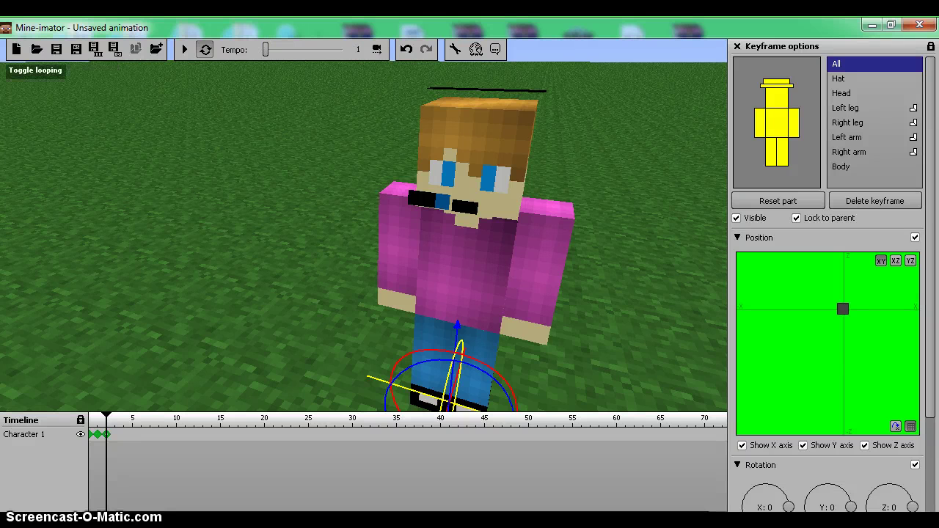
click(185, 50)
click(185, 49)
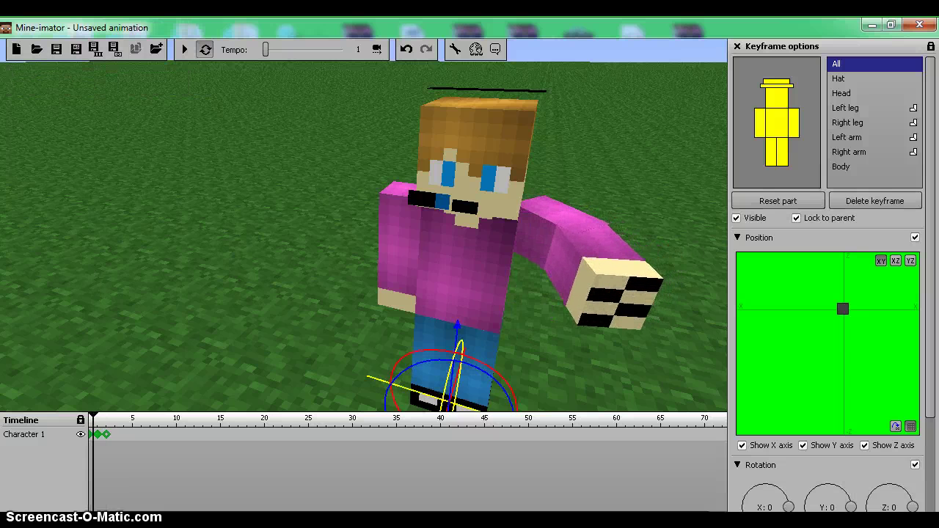
drag(265, 50, 343, 49)
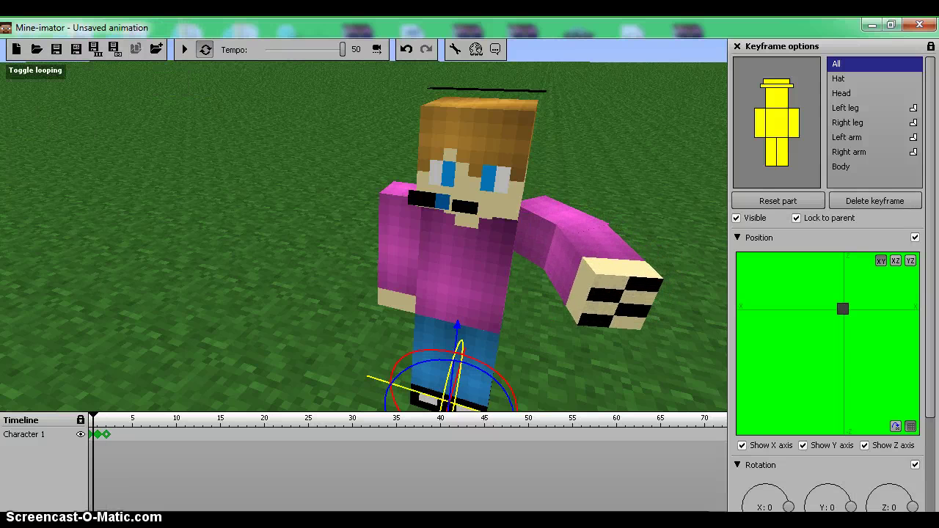
click(184, 49)
click(185, 49)
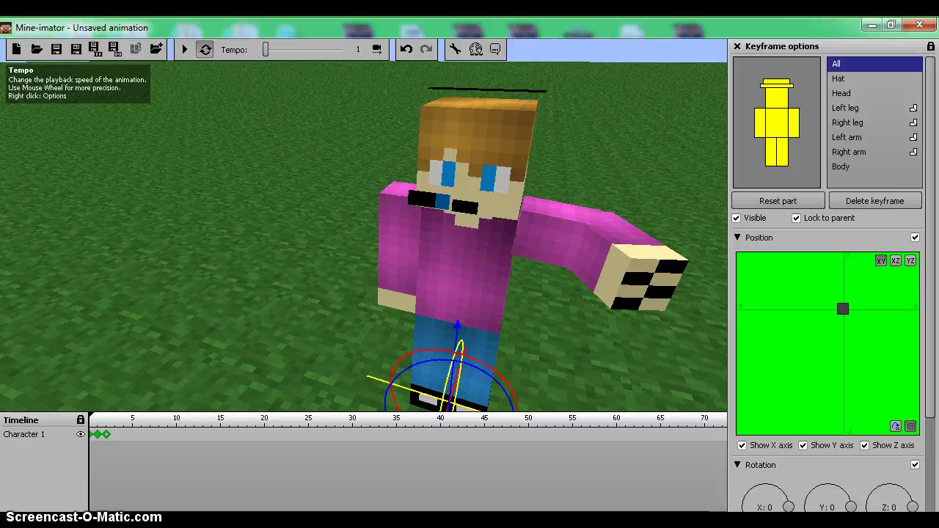
Set the tempo to 5 and play the arm animation at that speed, with the whole character in view.
scroll(269, 49, up, 6)
scroll(268, 50, down, 2)
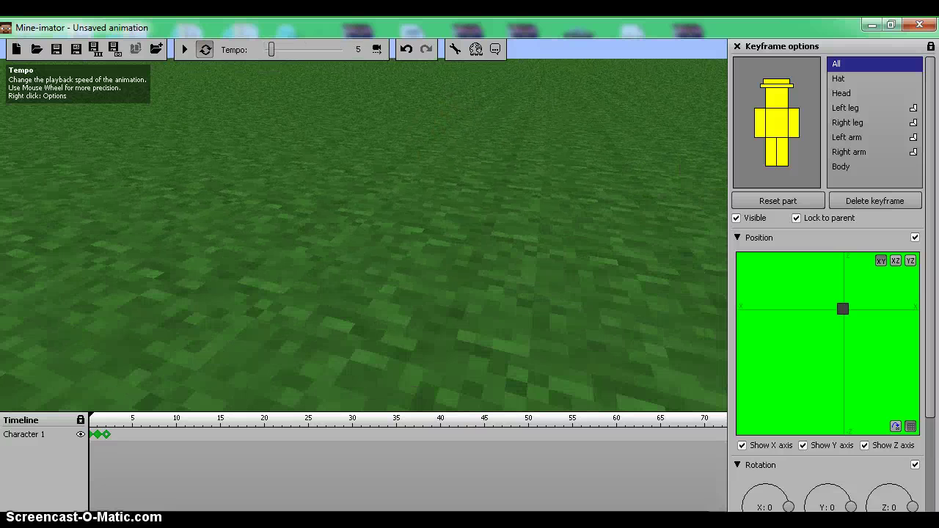
scroll(363, 235, down, 8)
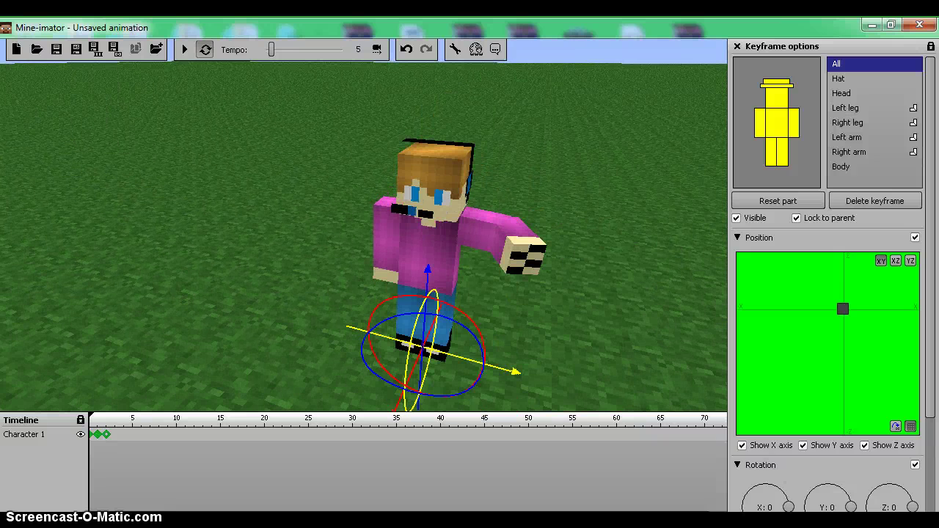
click(184, 49)
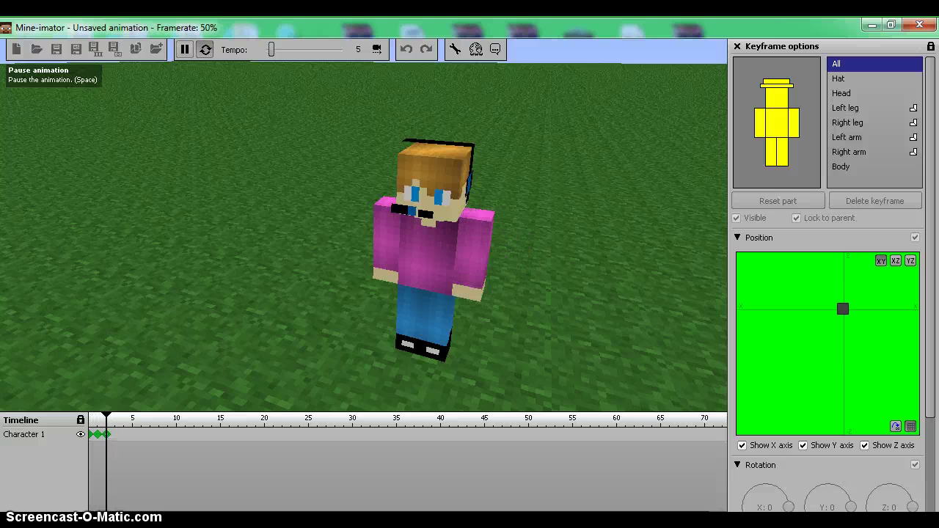
click(184, 49)
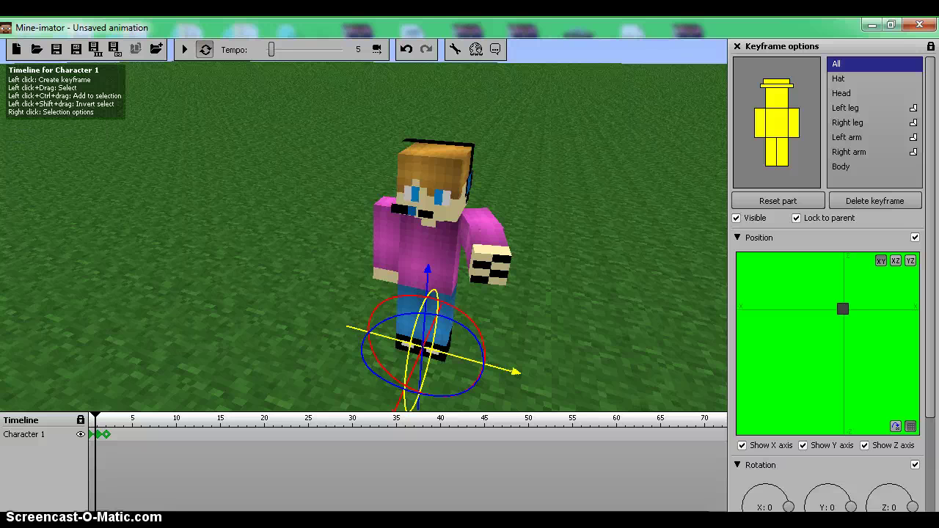
Create a keyframe at frame 11 and move the whole character across the grass along the red axis.
click(185, 435)
right_drag(477, 316, 393, 257)
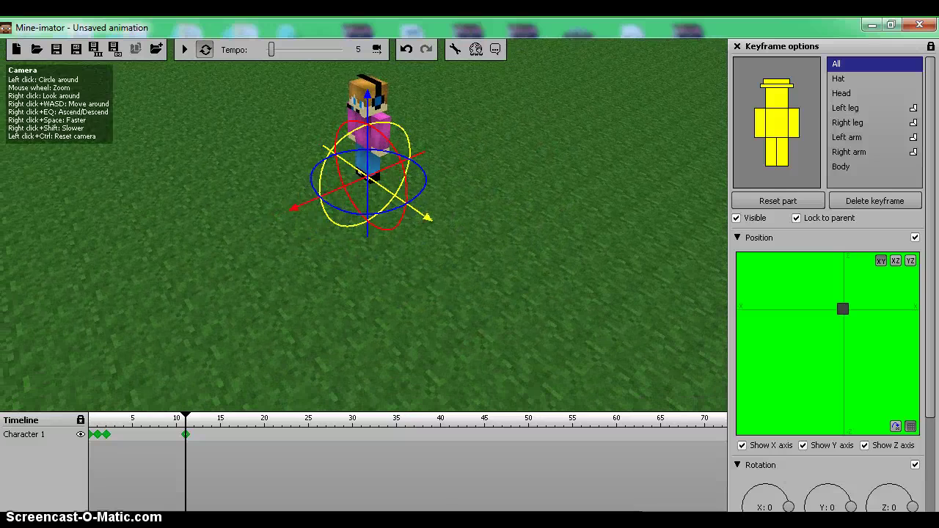
drag(321, 197, 86, 299)
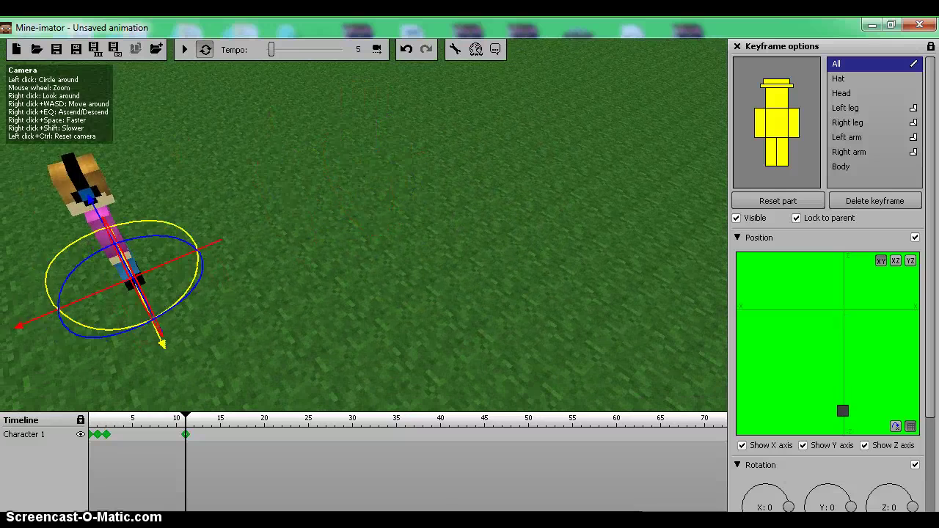
right_drag(316, 293, 258, 289)
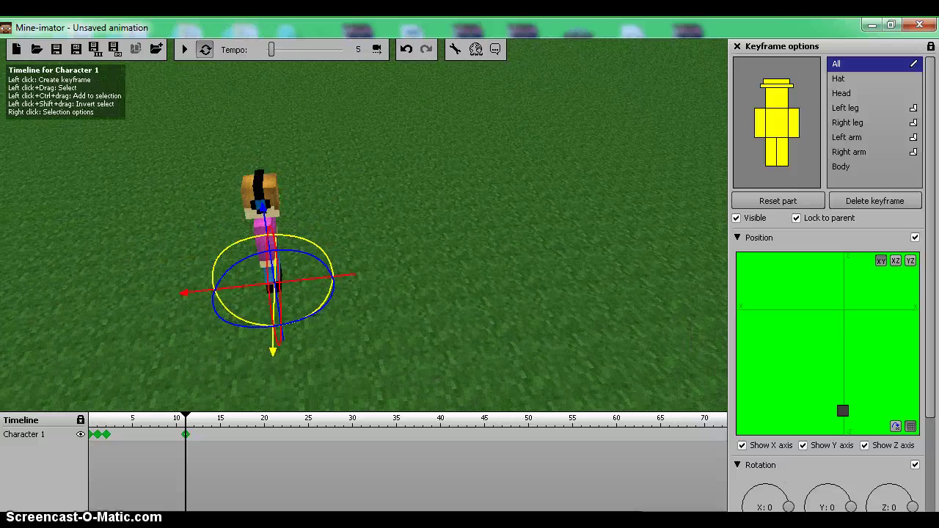
Create a walking animation from the frame 2 keyframe to the next keyframe.
click(106, 435)
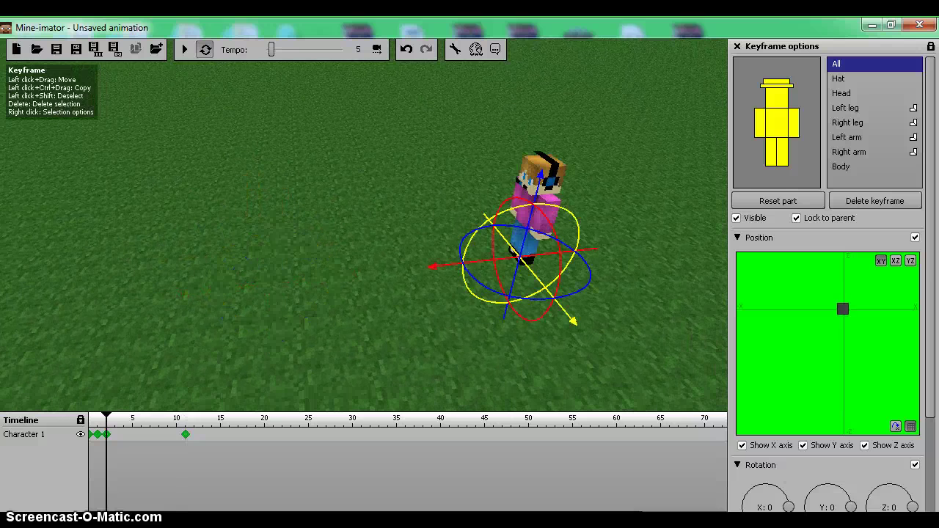
right_click(106, 435)
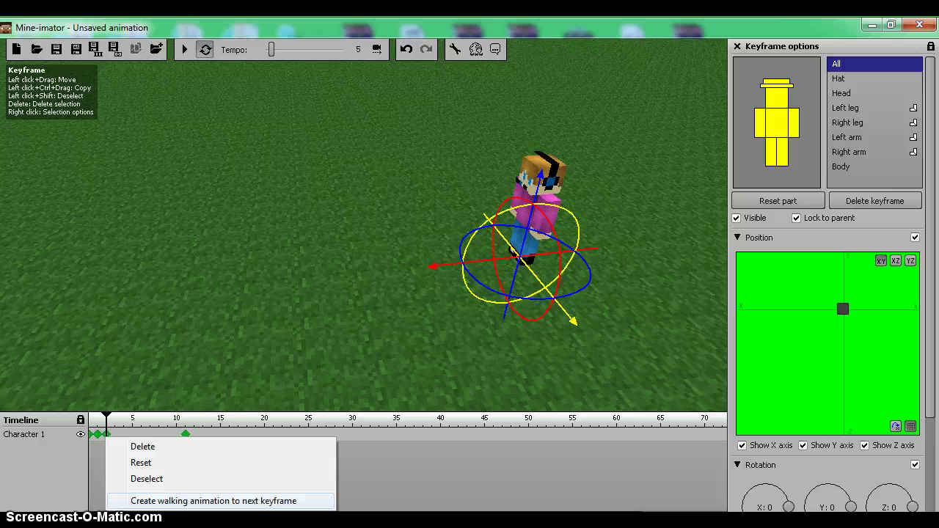
click(213, 501)
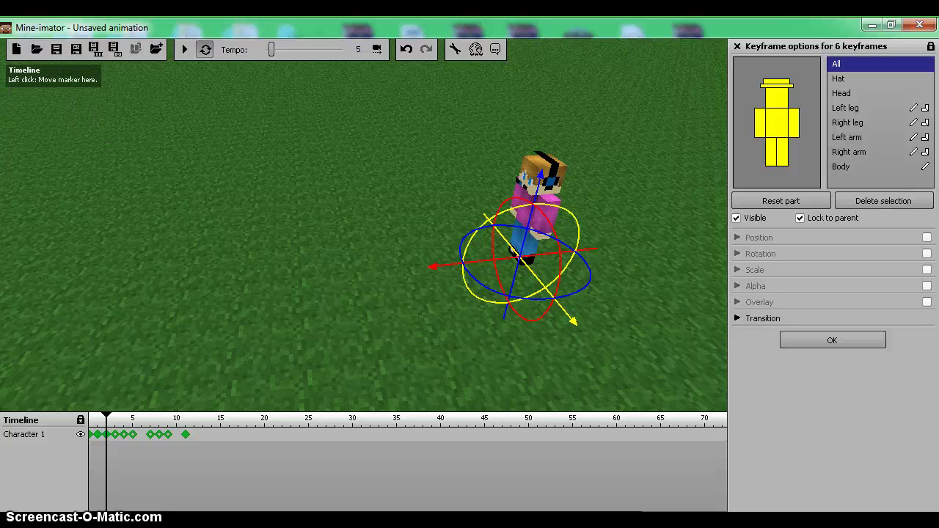
Play the walking animation from the start of the timeline, stop it, and return the marker to the start.
drag(106, 419, 90, 440)
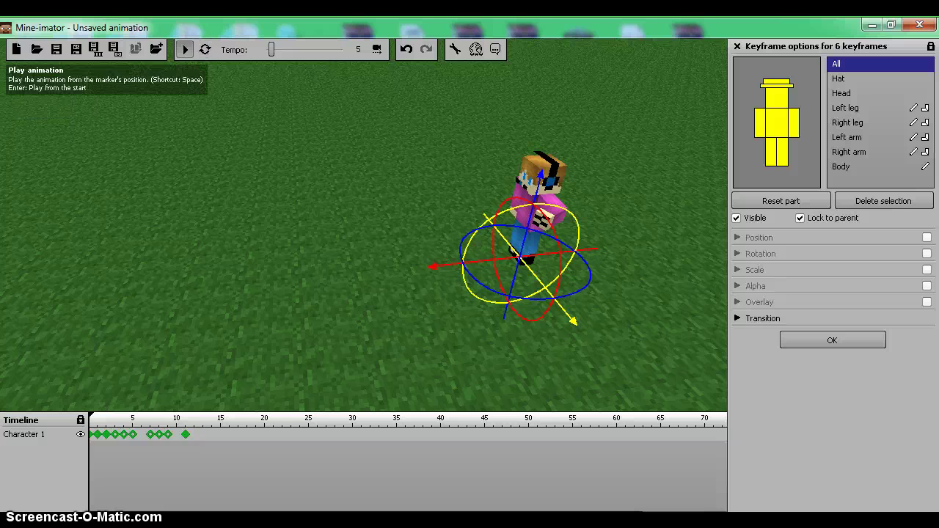
click(185, 49)
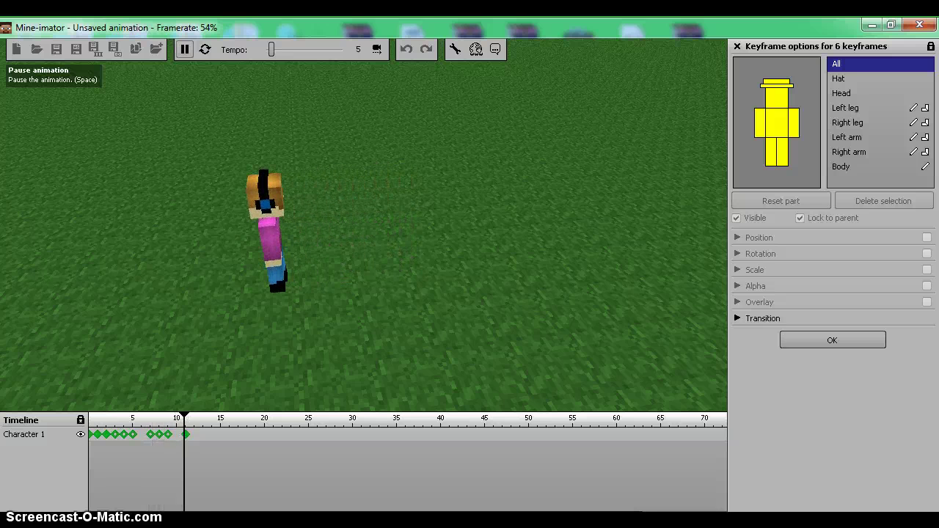
click(185, 49)
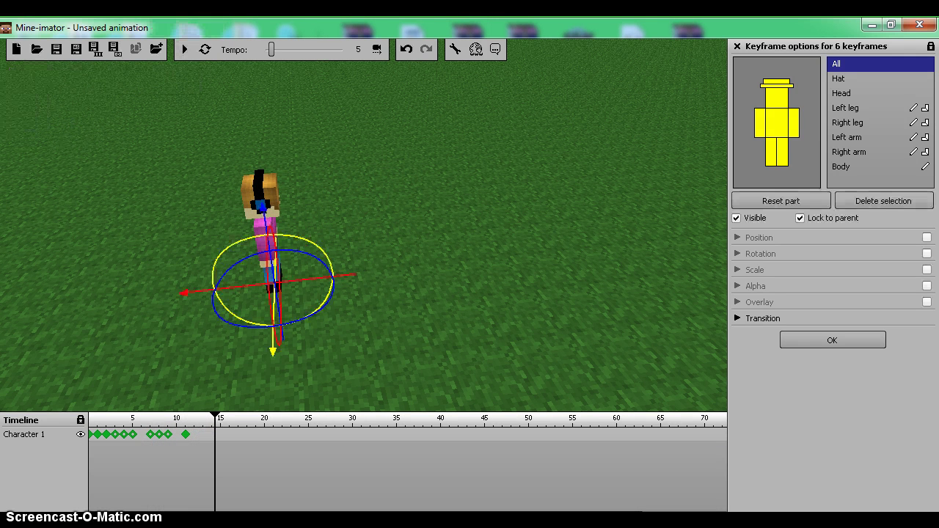
drag(215, 418, 88, 417)
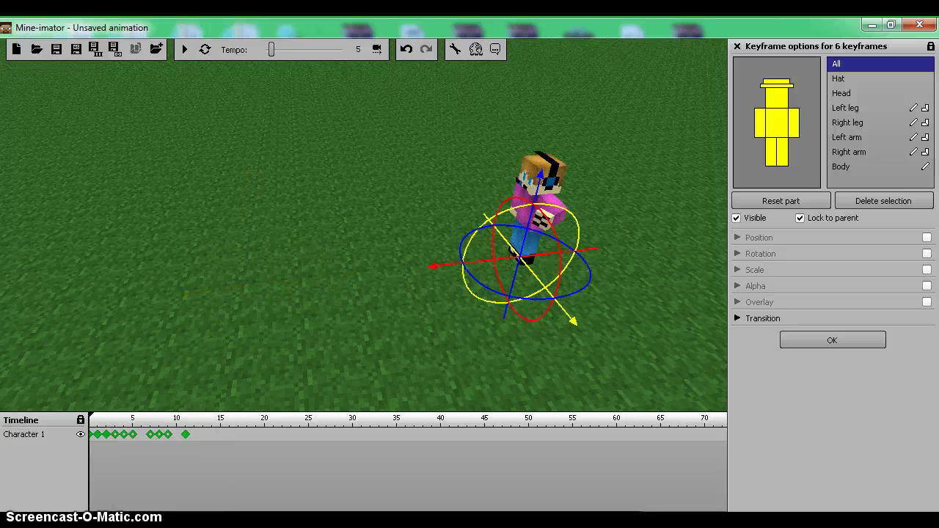